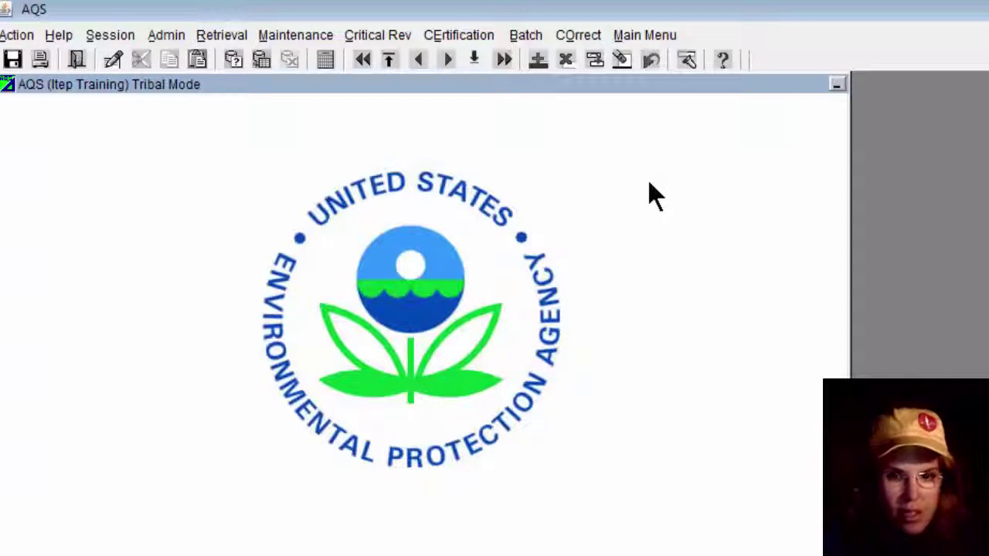
Review the BATCH History and Status form, then go to the Exchange Network Services Center.
left_click(526, 35)
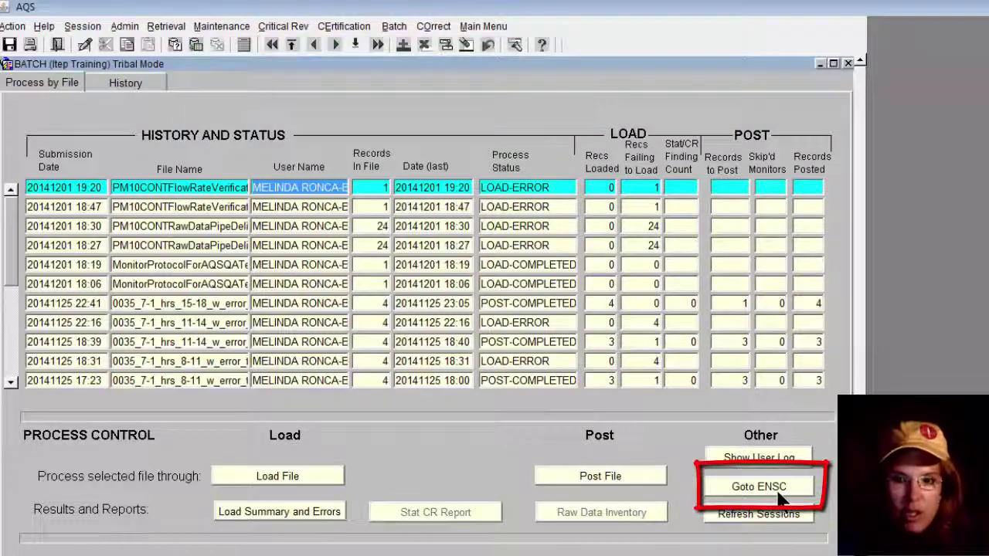
left_click(780, 495)
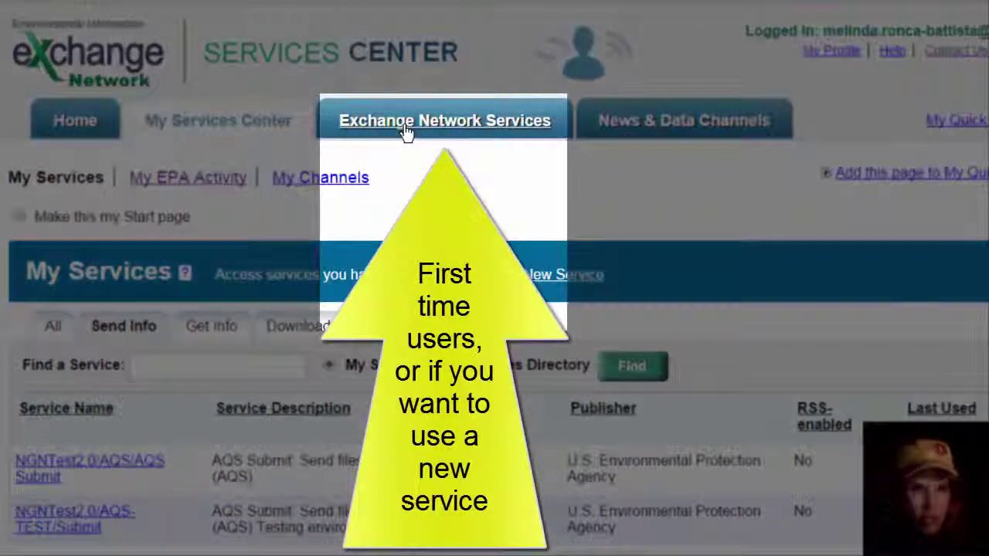
Launch the NGNTest2.0/AQS/AQS Submit service from the My Services list.
left_click(408, 131)
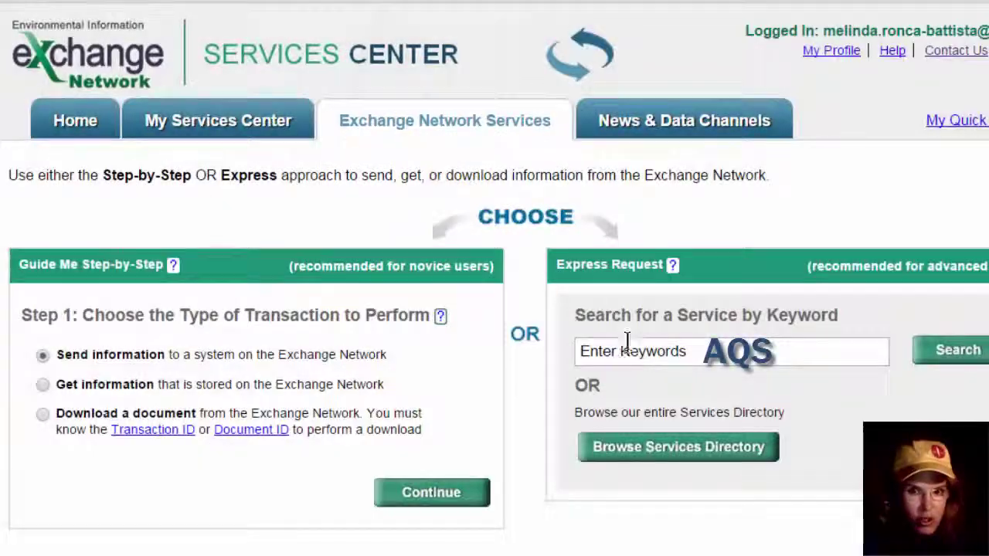
left_click(630, 351)
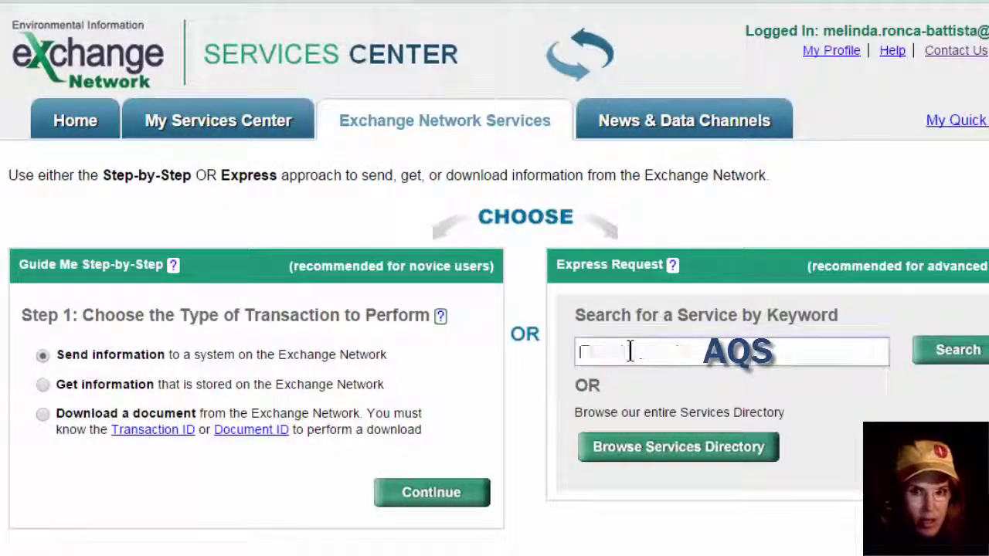
left_click(204, 129)
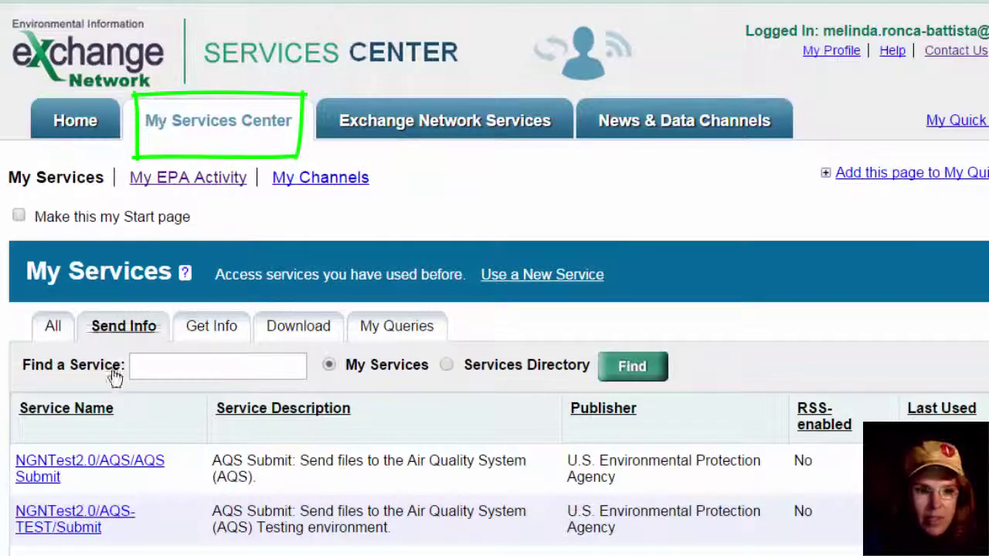
left_click(115, 472)
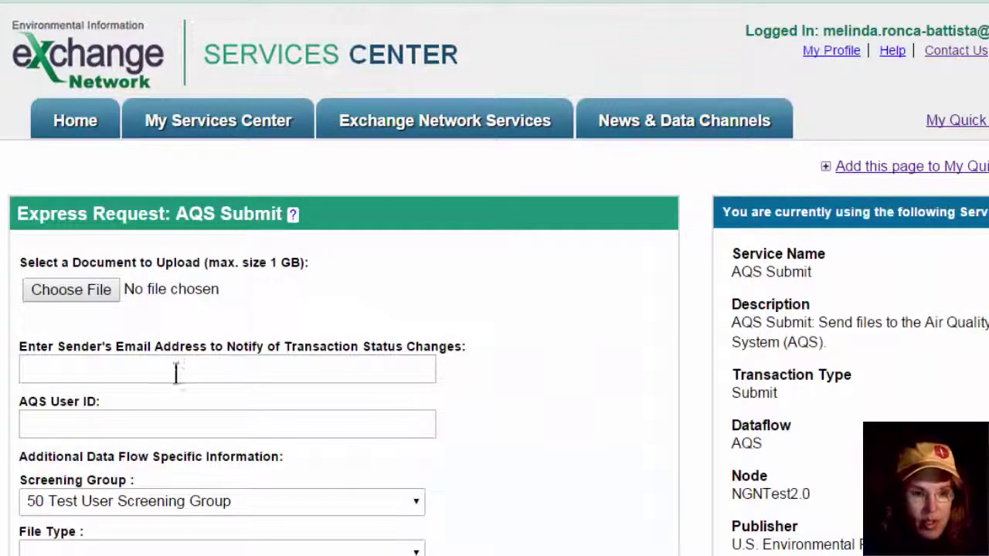
Choose PM10CONTFlowRateVerification-101.txt as the AQS Submit upload document.
left_click(84, 291)
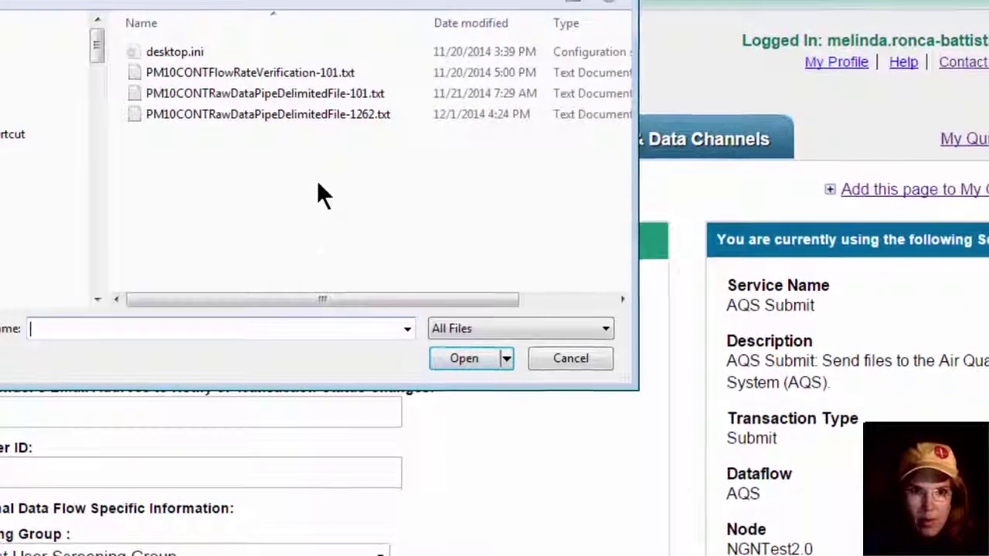
left_click(325, 68)
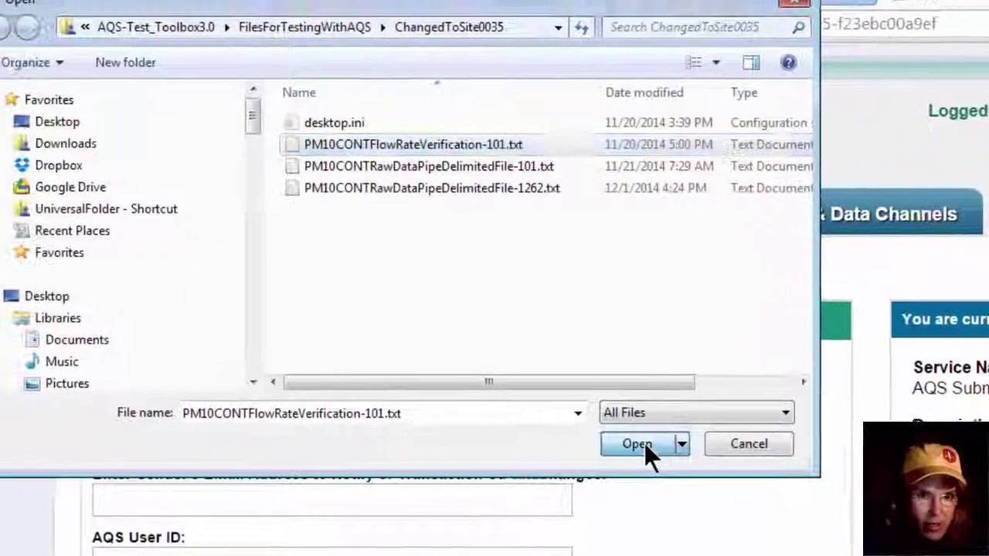
left_click(456, 383)
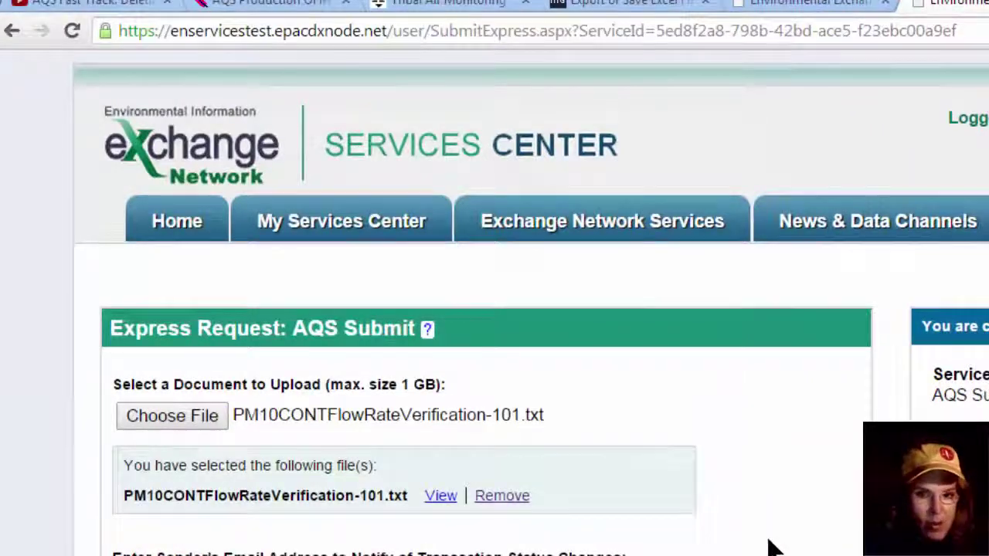
Fill in the sender's e-mail address and AQS user ID from the suggestions.
scroll(773, 546, "down", 2)
left_click(483, 469)
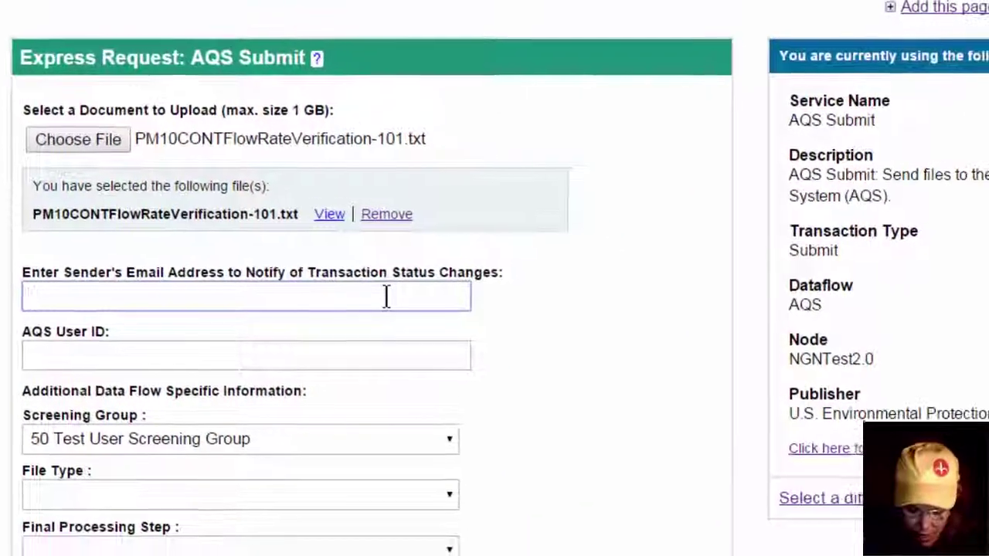
type("m")
left_click(372, 351)
left_click(356, 347)
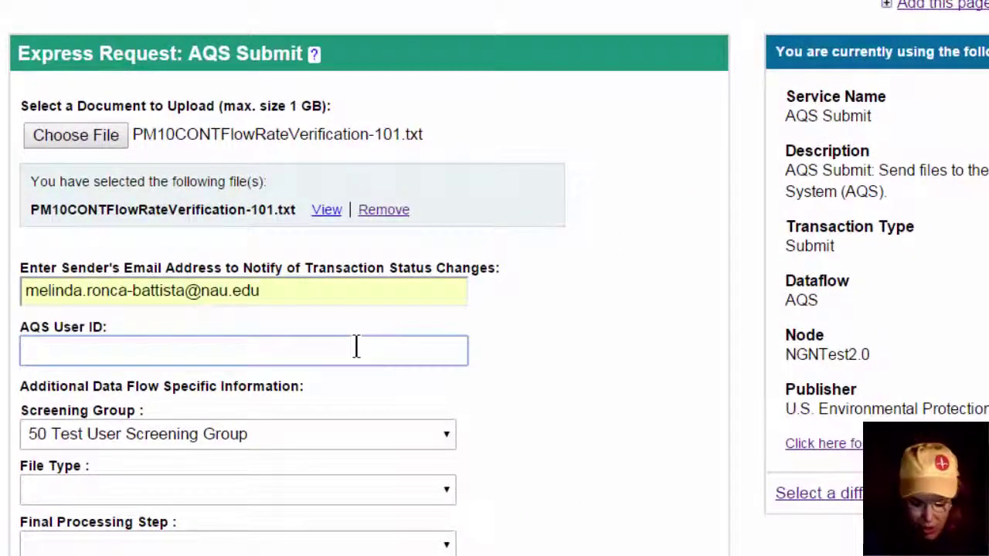
type("i")
left_click(349, 383)
scroll(642, 422, "down", 3)
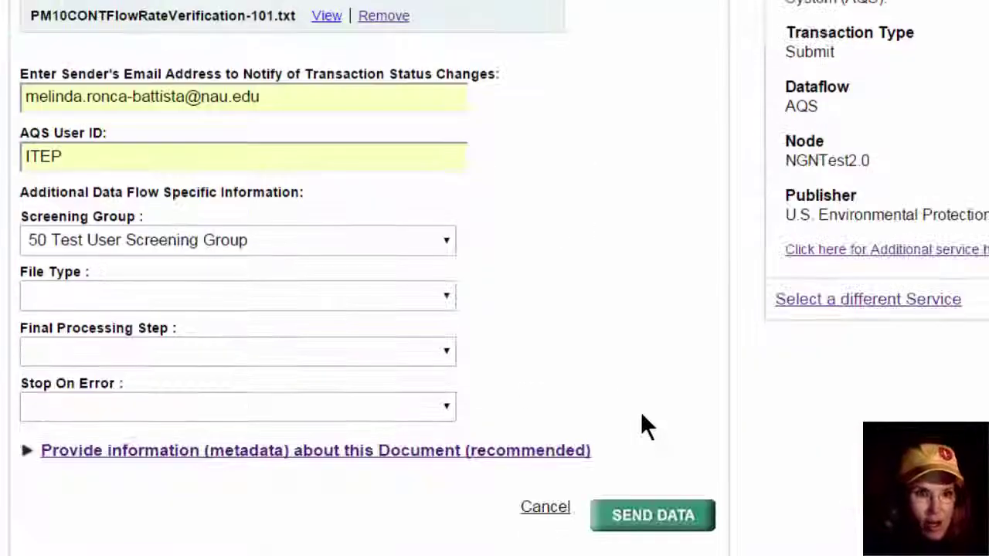
Set the screening group to ITEP TRAINING.
left_click(443, 244)
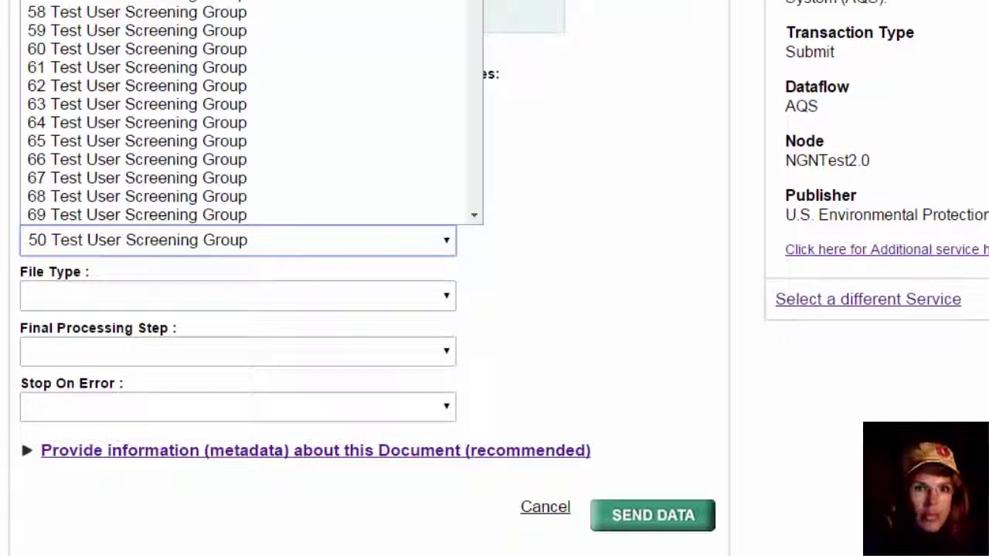
scroll(247, 112, "down", 15)
scroll(477, 7, "down", 12)
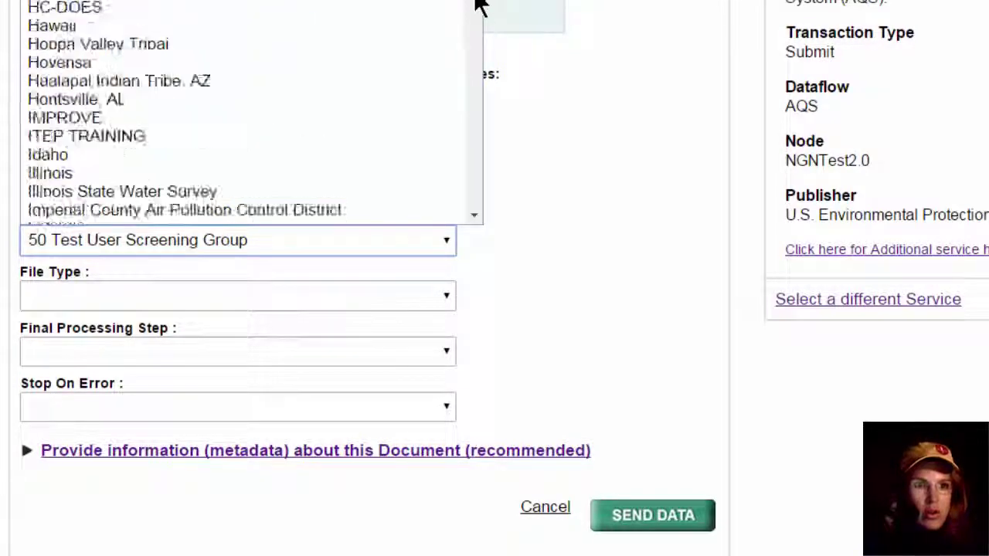
scroll(477, 6, "up", 3)
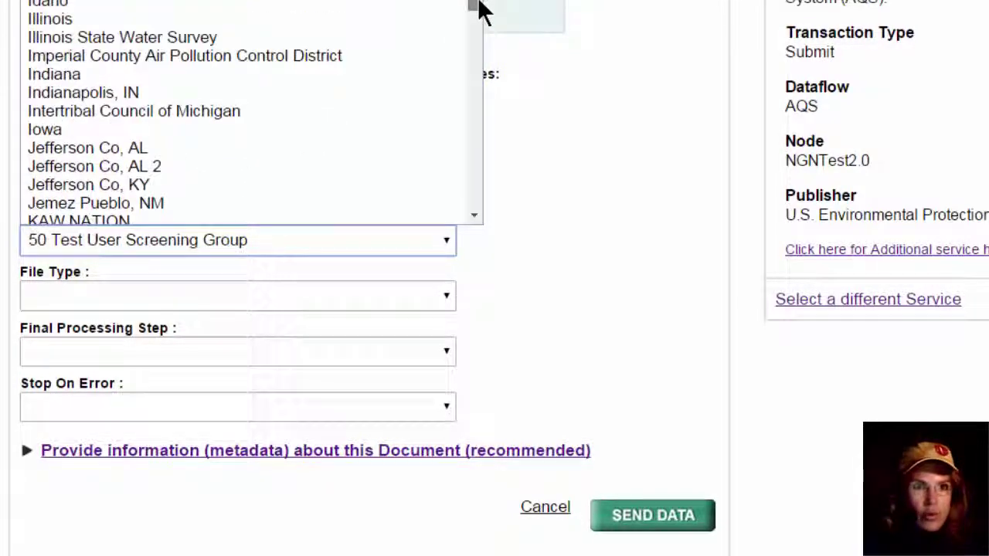
left_click(315, 6)
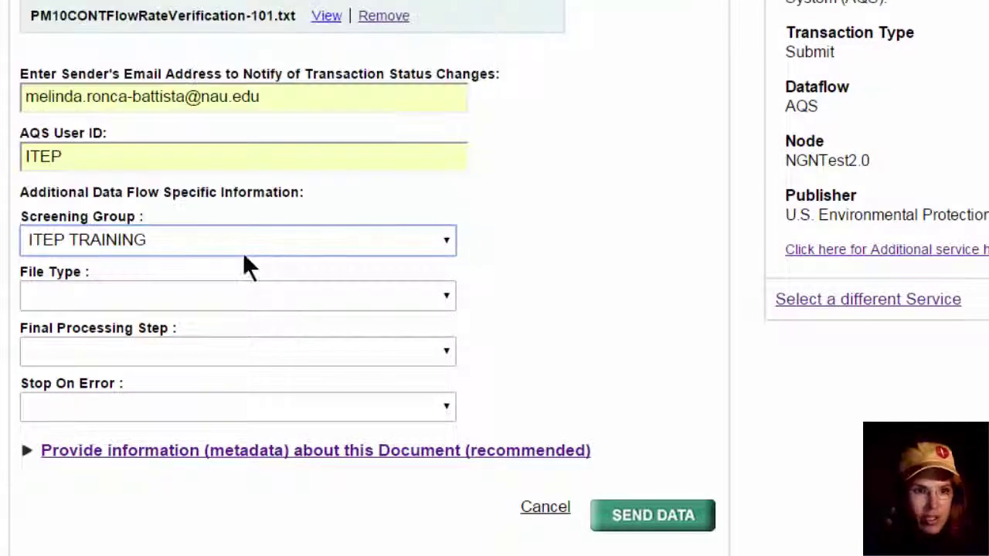
Set File Type FLAT, Final Processing Step Stage, Stop On Error No, and send the data.
left_click(446, 299)
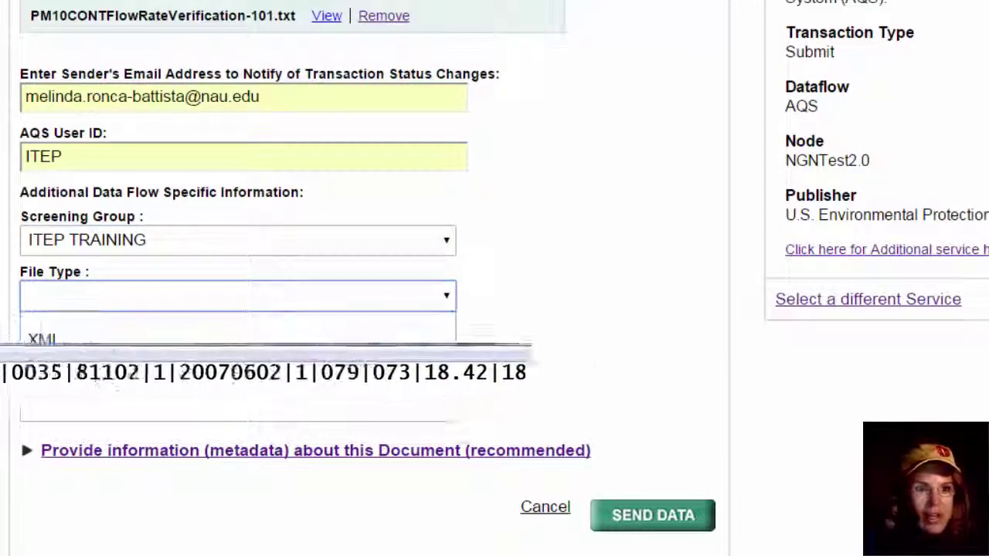
left_click(428, 359)
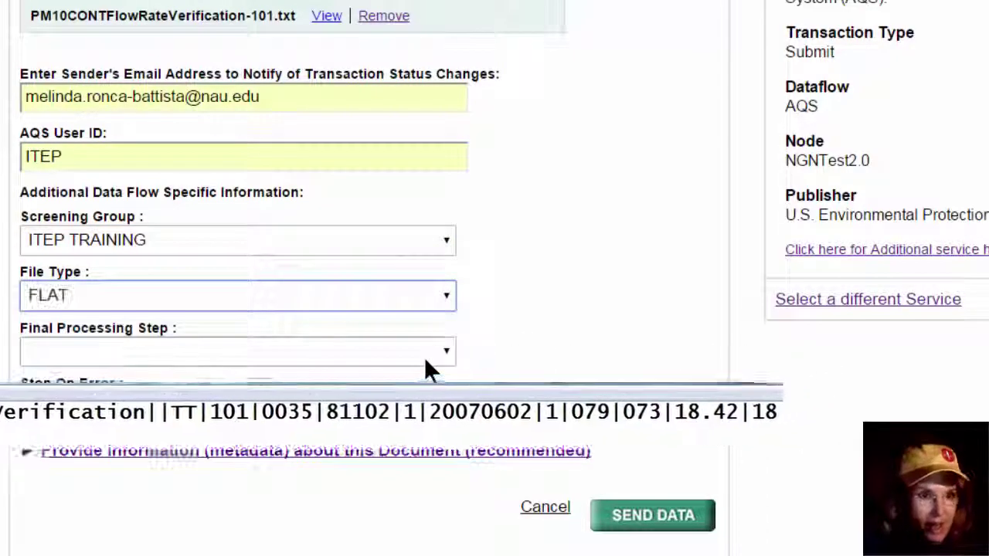
left_click(446, 353)
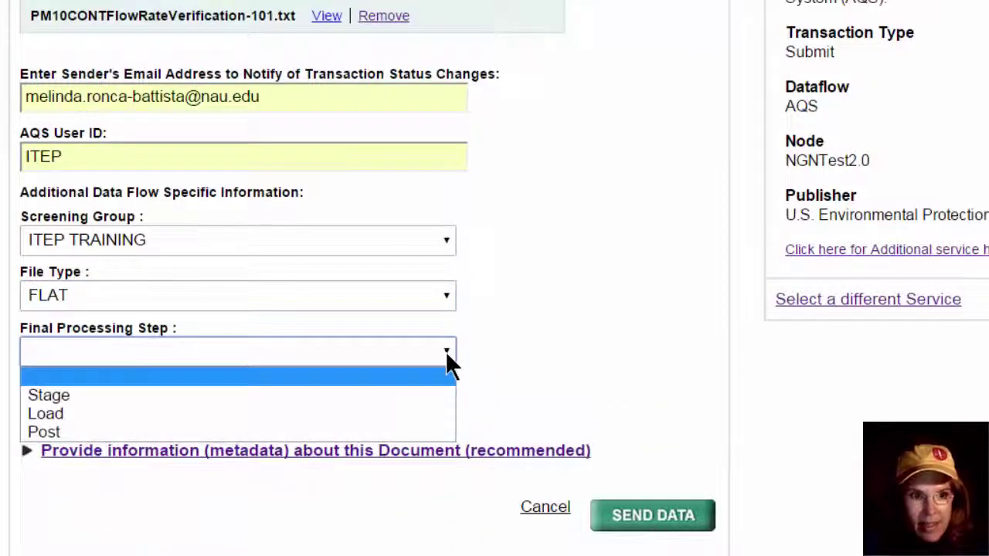
left_click(418, 395)
left_click(447, 405)
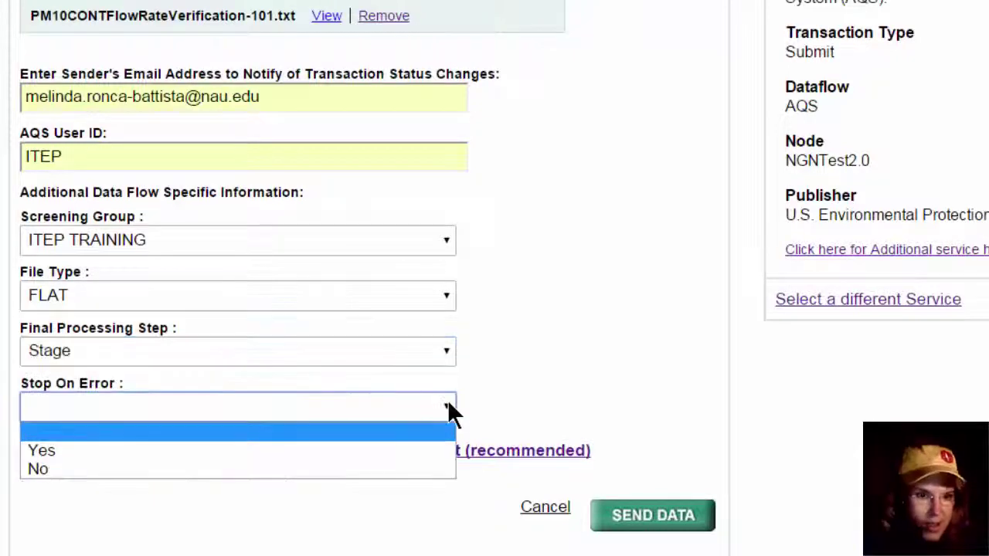
left_click(419, 470)
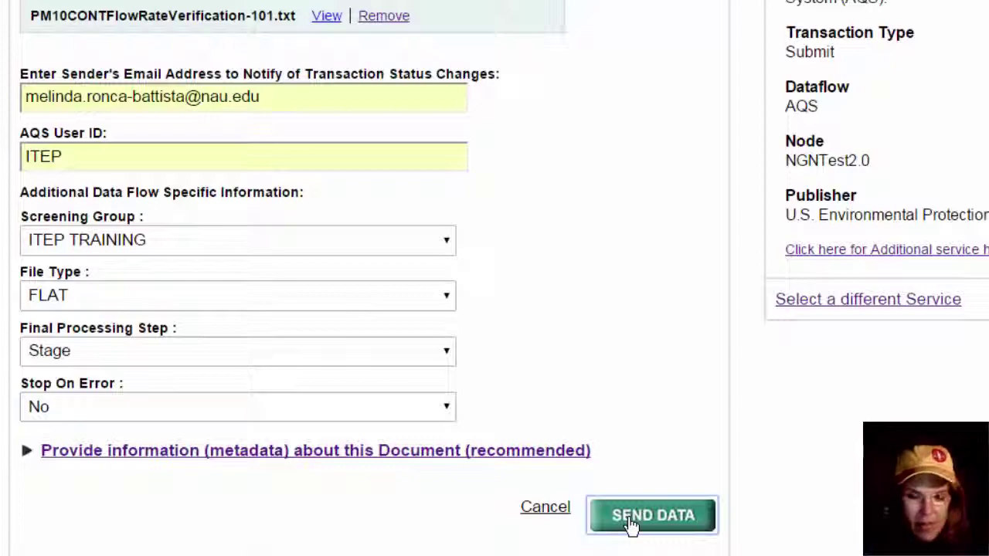
left_click(632, 526)
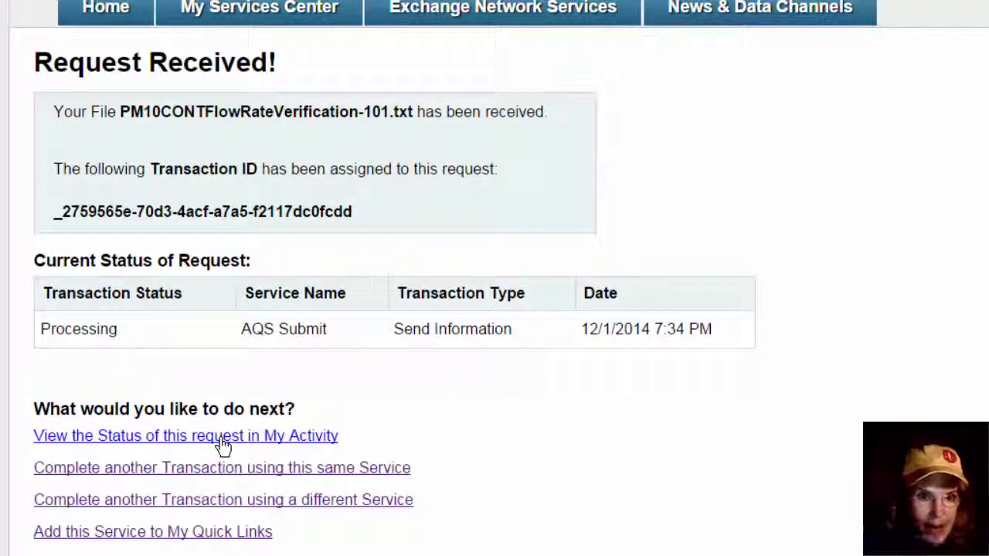
Track the request in My Activity and refresh until its transaction status updates.
left_click(122, 437)
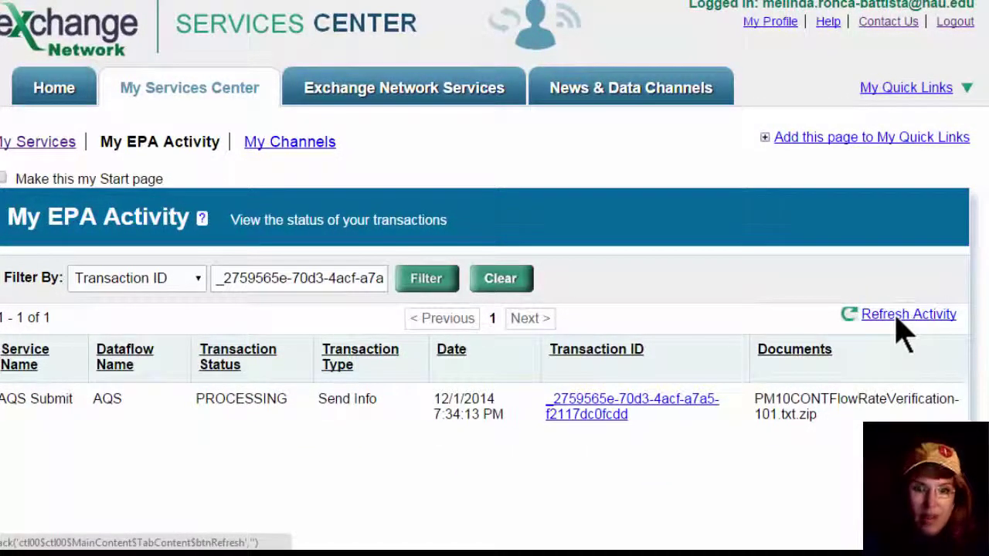
left_click(904, 316)
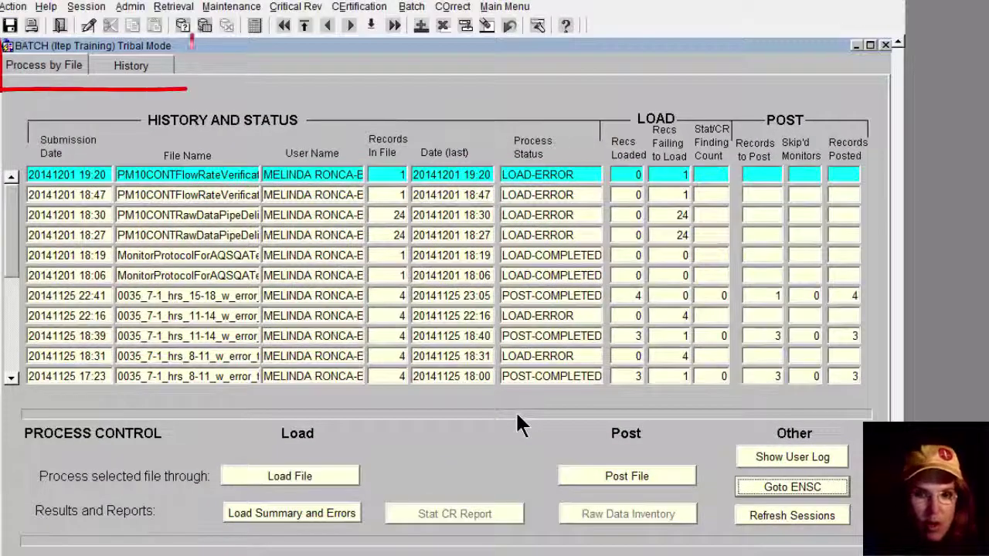
Refresh the batch history, load the staged flow rate verification file, and dismiss the confirmation.
left_click(796, 523)
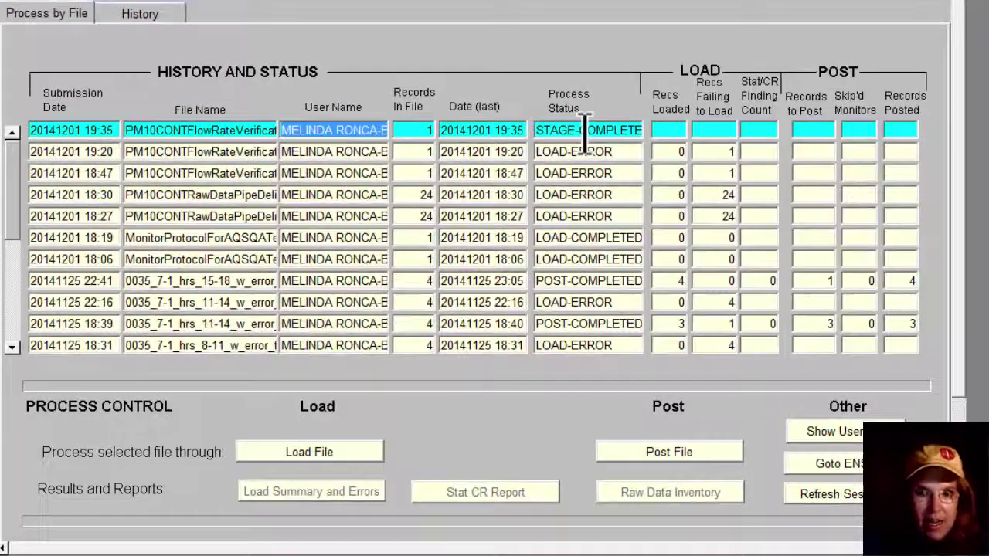
left_click(309, 452)
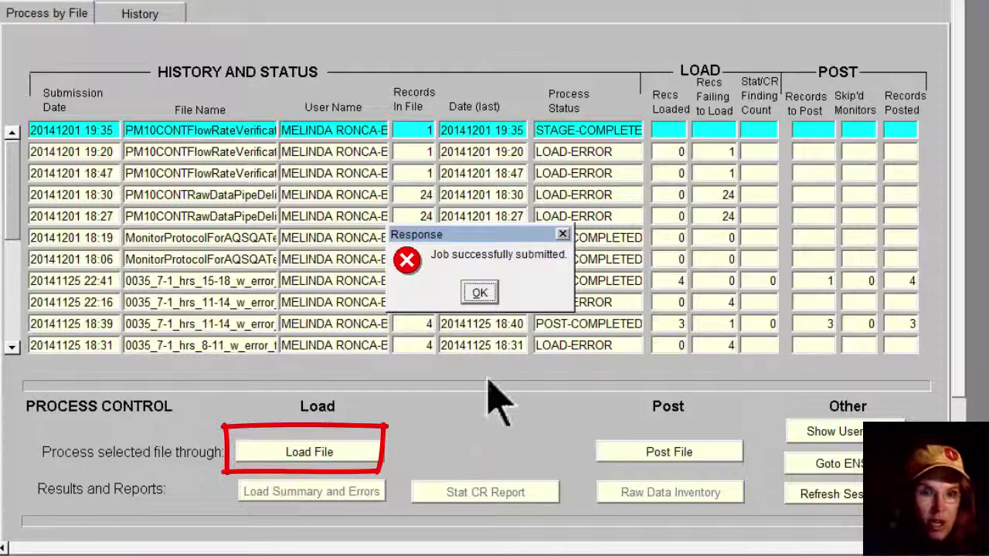
left_click(480, 292)
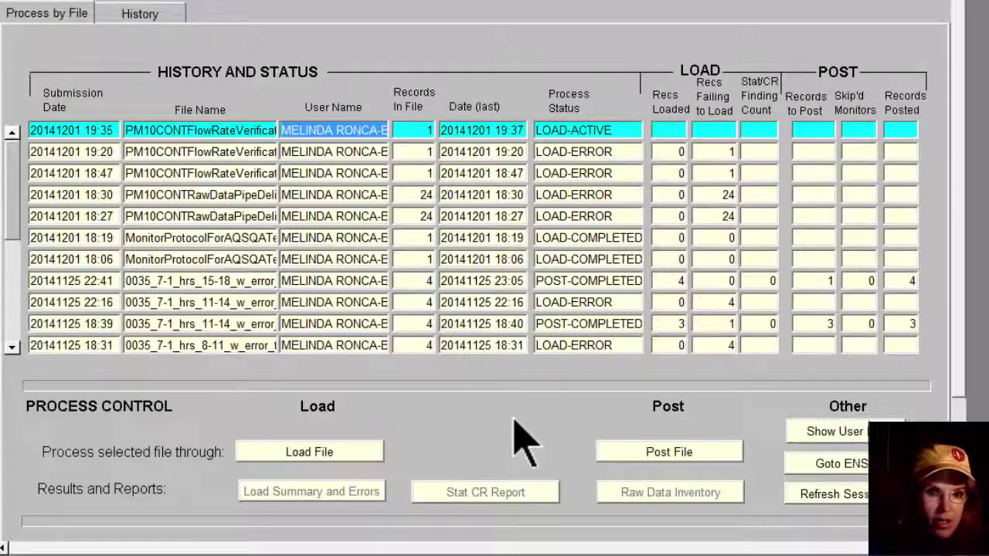
Refresh the batch sessions to check the flow rate verification file's load progress.
left_click(835, 495)
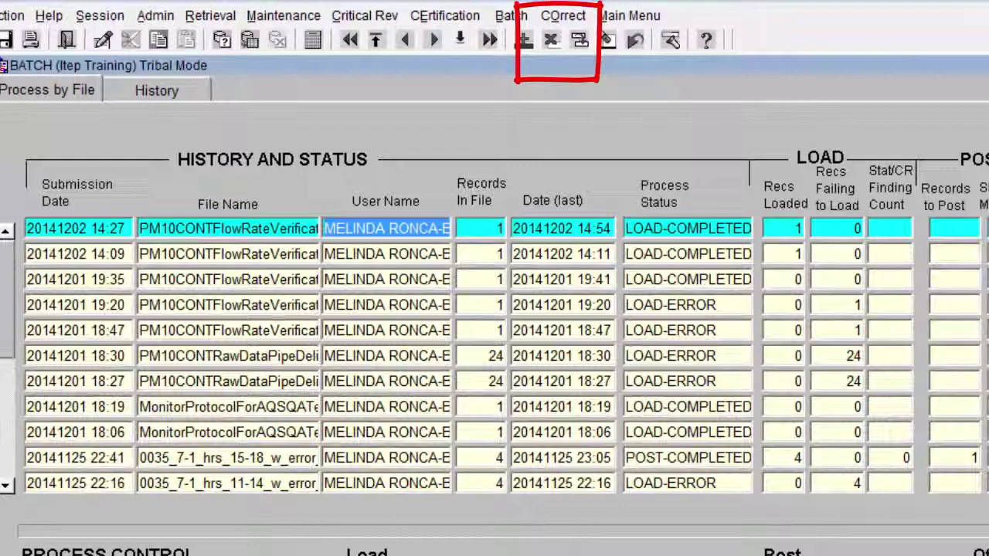
Open Correct > QA Transactions > Flow Rate Verification and load any failed QA rows.
left_click(580, 16)
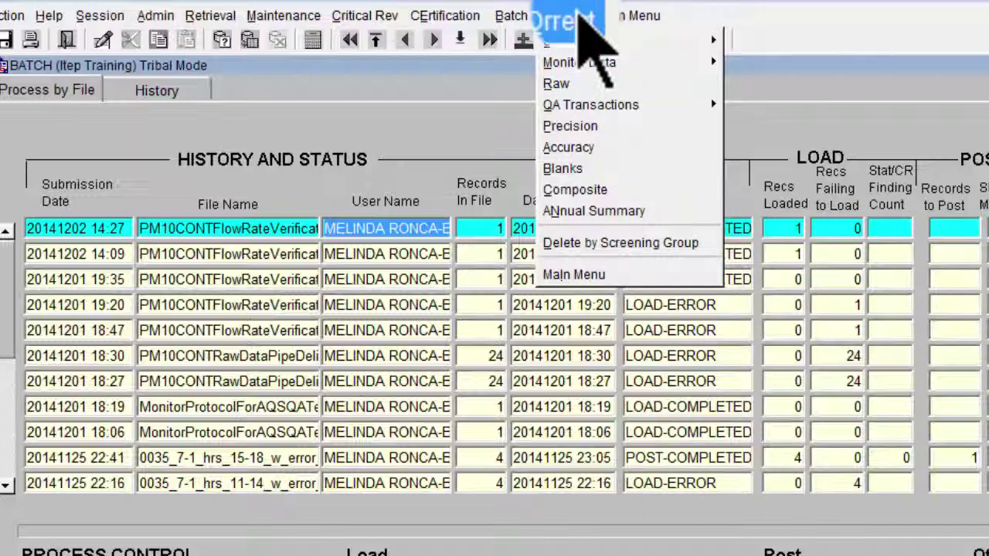
mouse_move(608, 132)
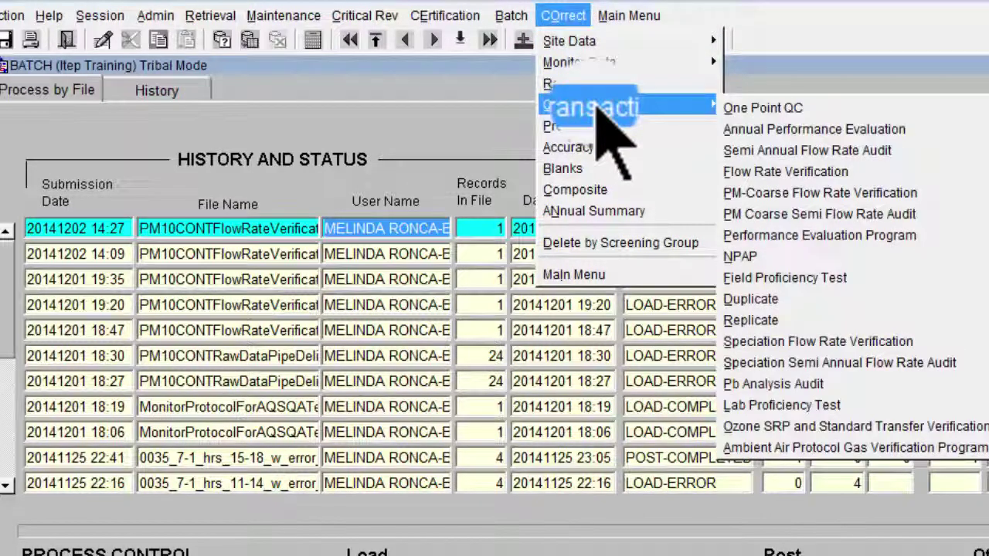
left_click(802, 175)
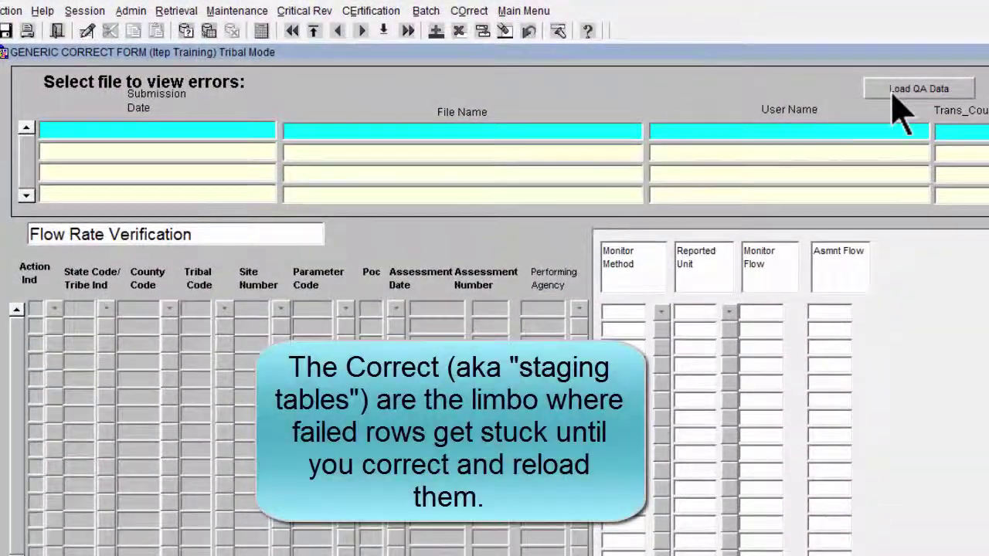
left_click(893, 92)
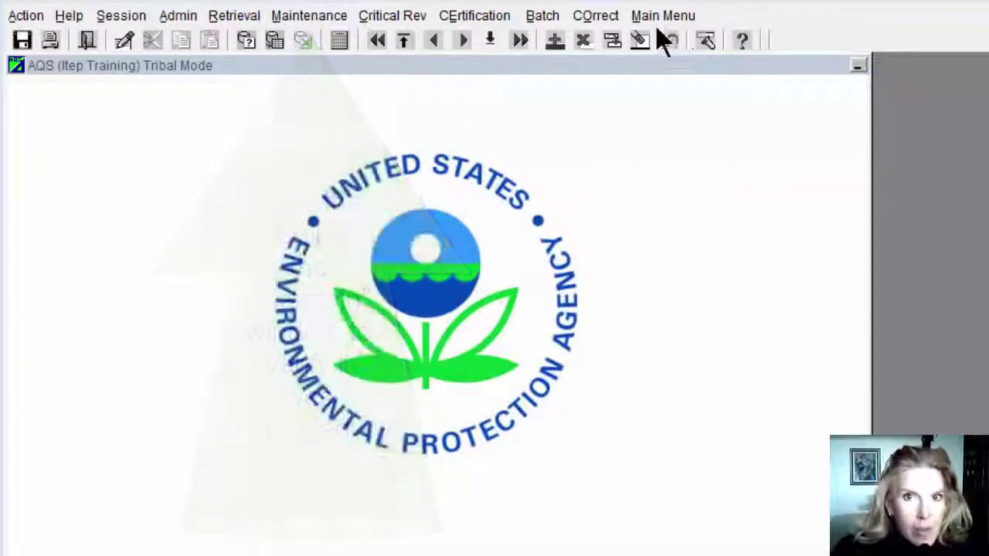
Open Maintenance > QA Assessments > Flow Rate Verifications.
left_click(311, 16)
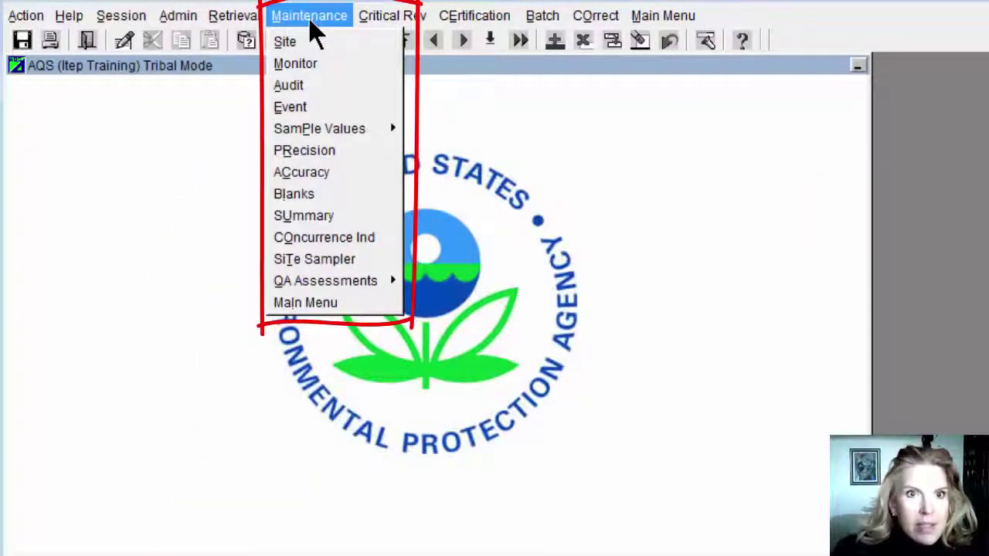
mouse_move(357, 278)
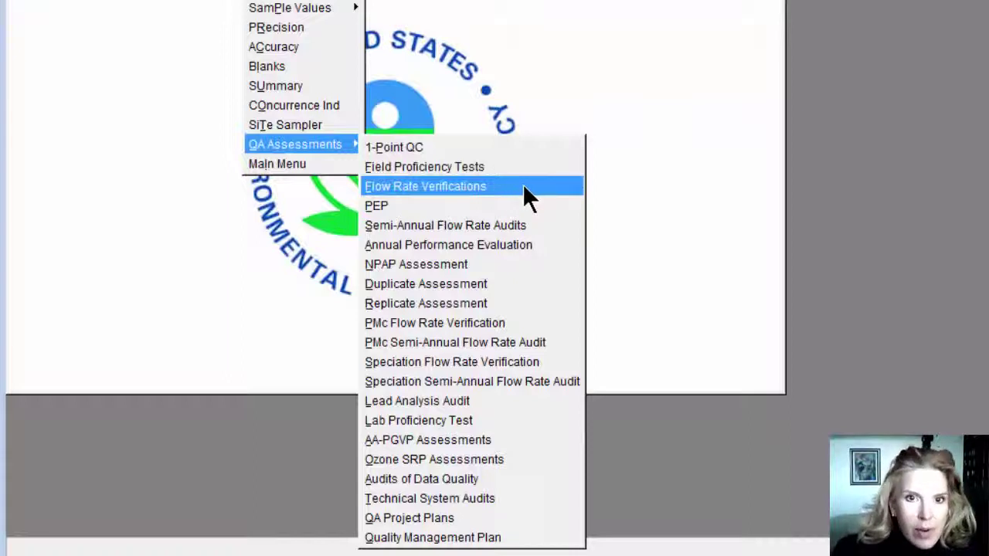
left_click(523, 185)
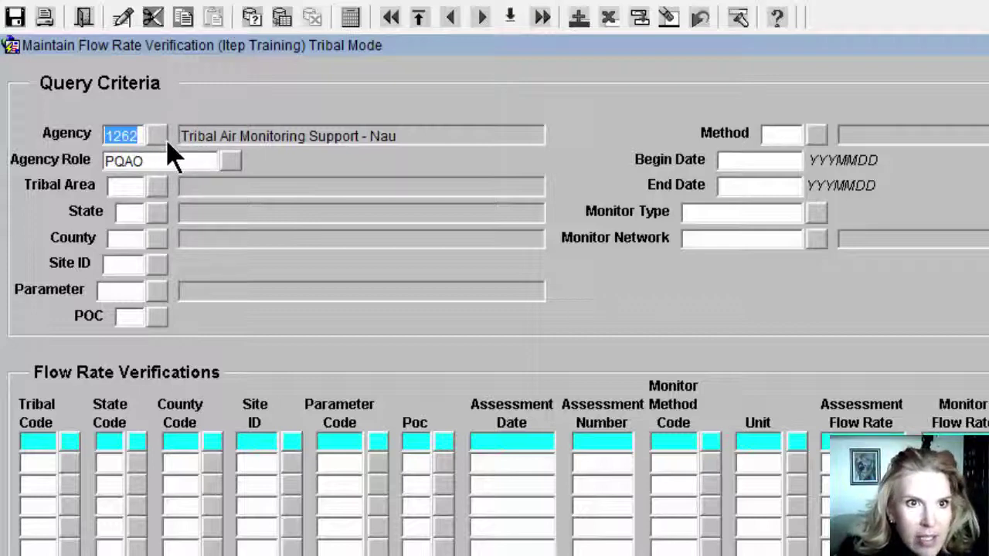
Query flow rate verifications for tribal area 101 and site 0035.
left_click(119, 187)
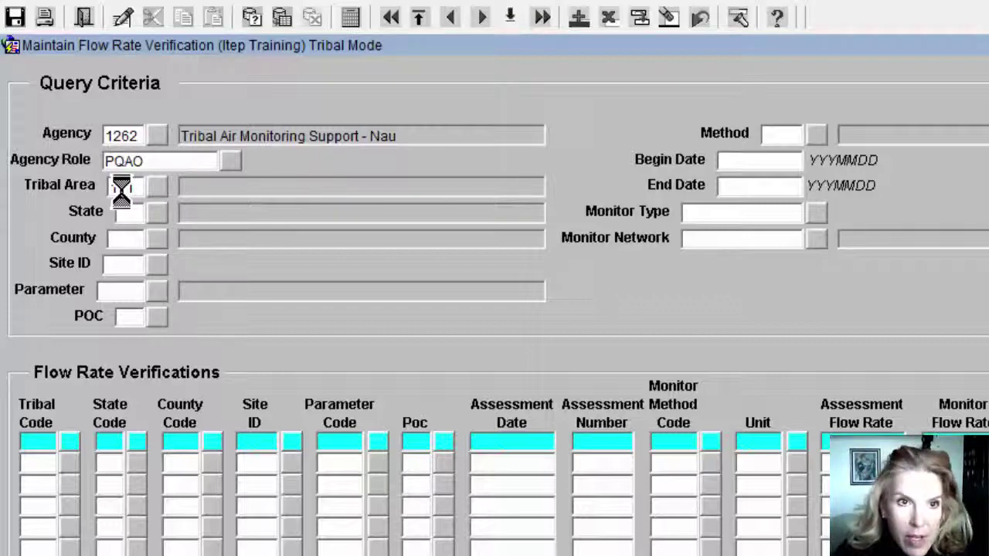
type("101")
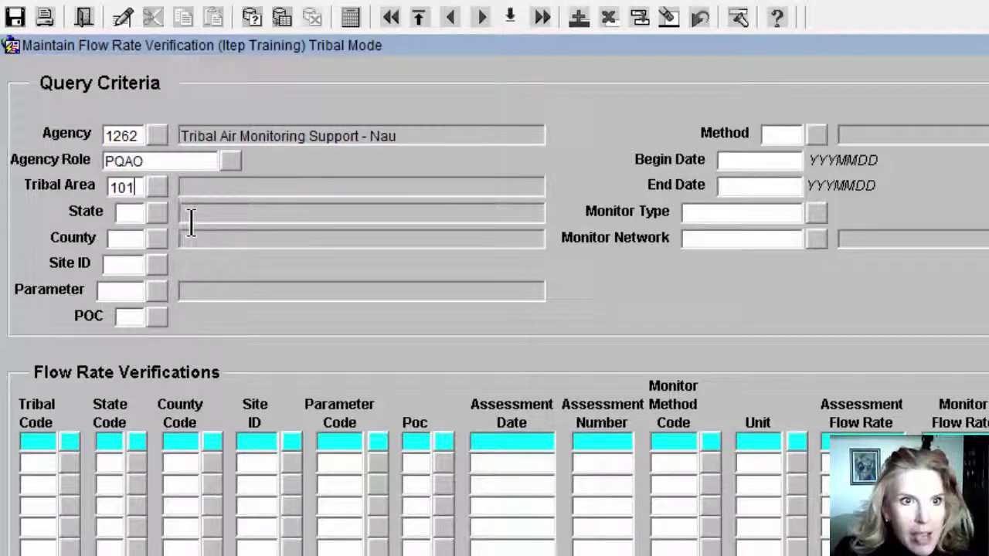
left_click(131, 262)
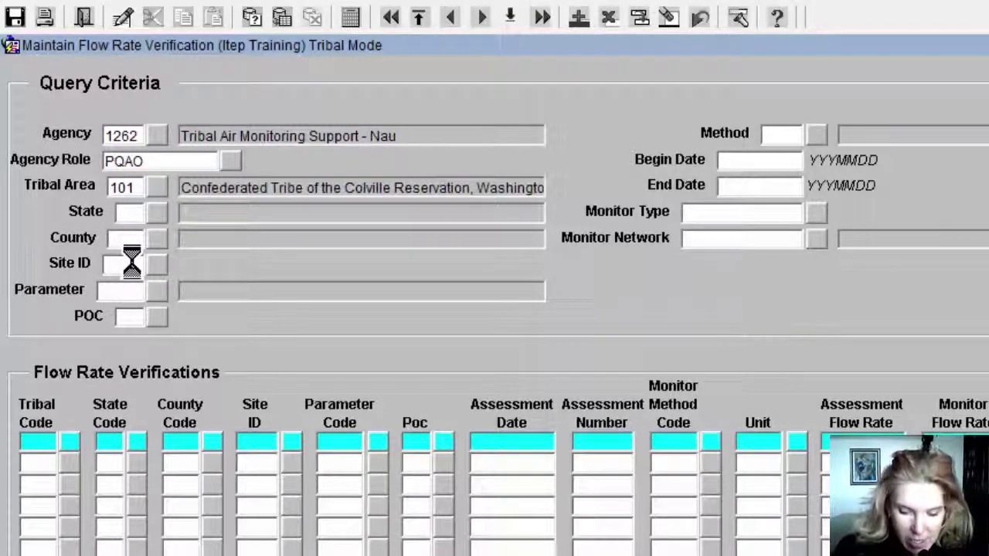
type("007")
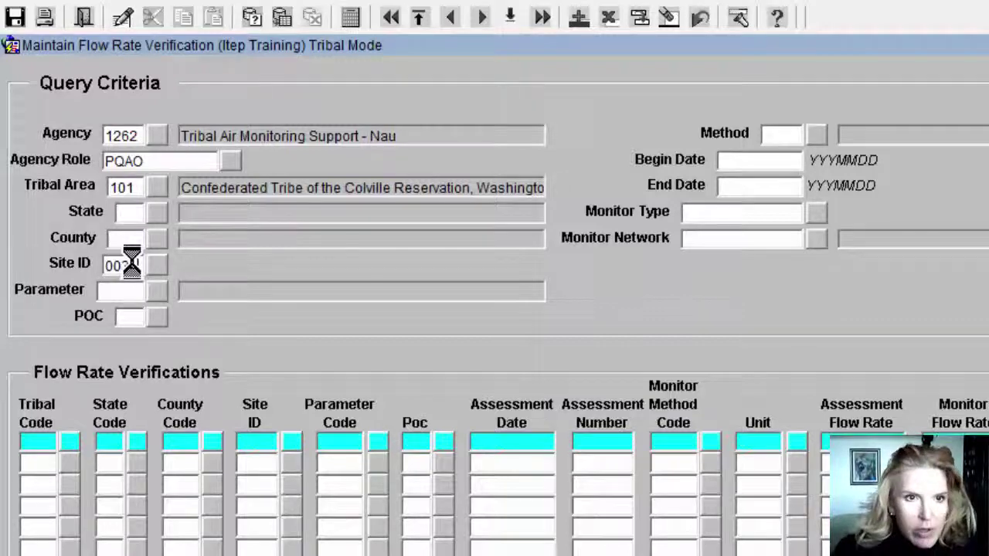
type("5")
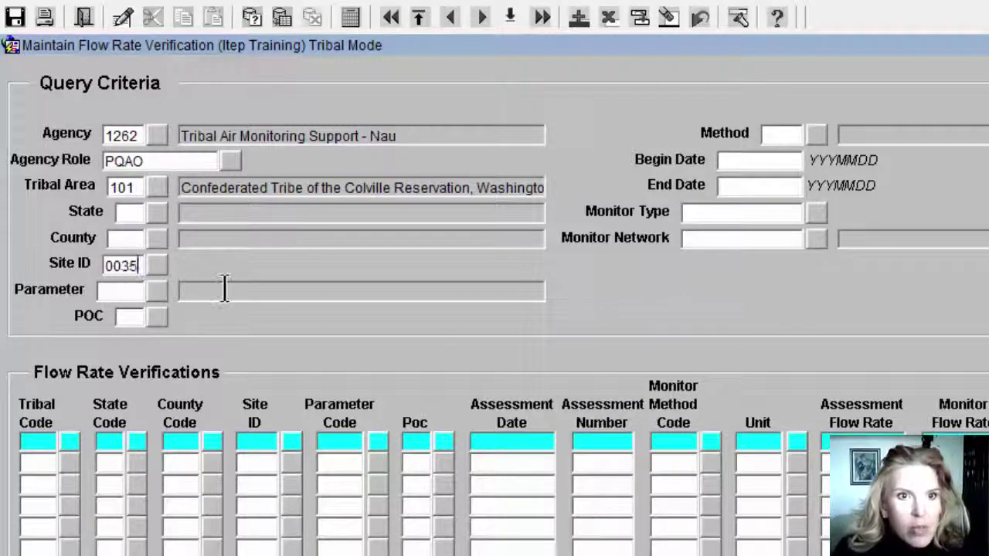
left_click(284, 23)
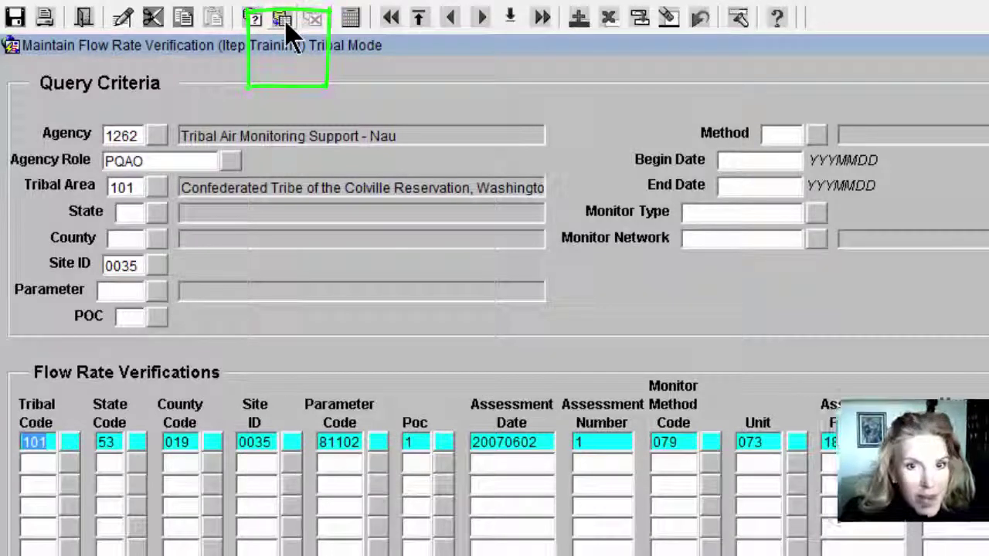